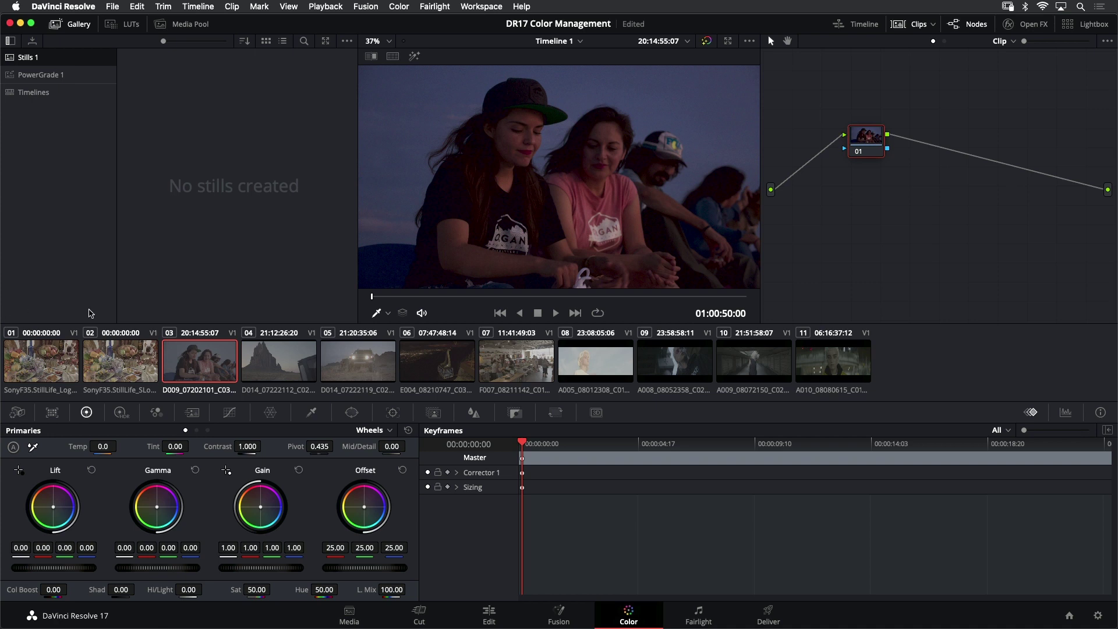
Step: With clip 01 displayed, set the project's ACES Input Device Transform to Alexa, apply the settings and save the project
click(48, 360)
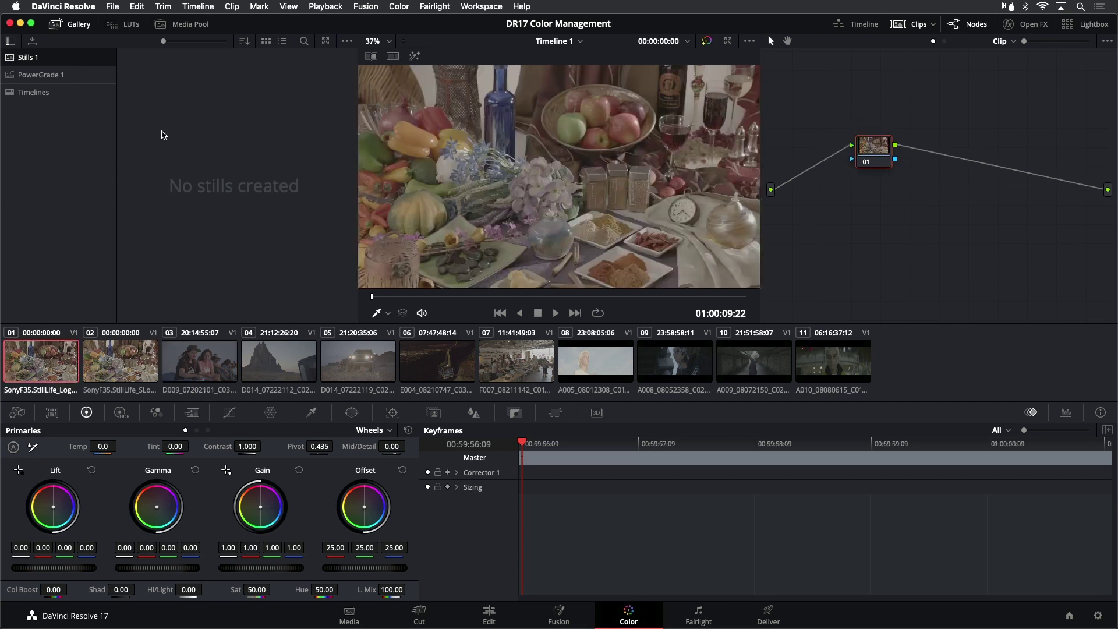
click(113, 6)
click(156, 242)
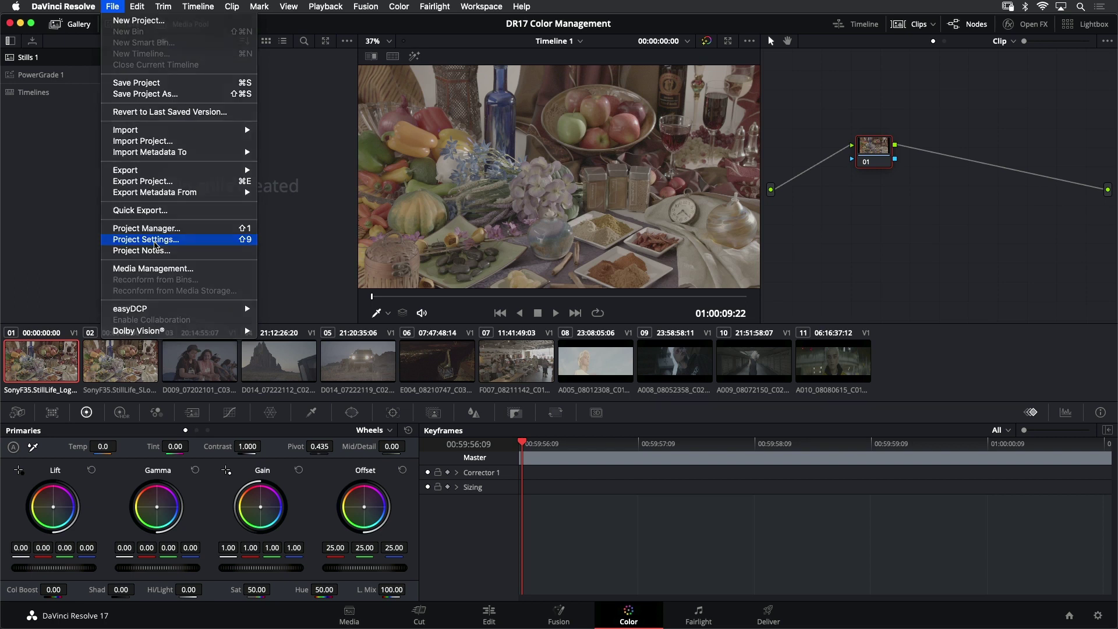
click(576, 168)
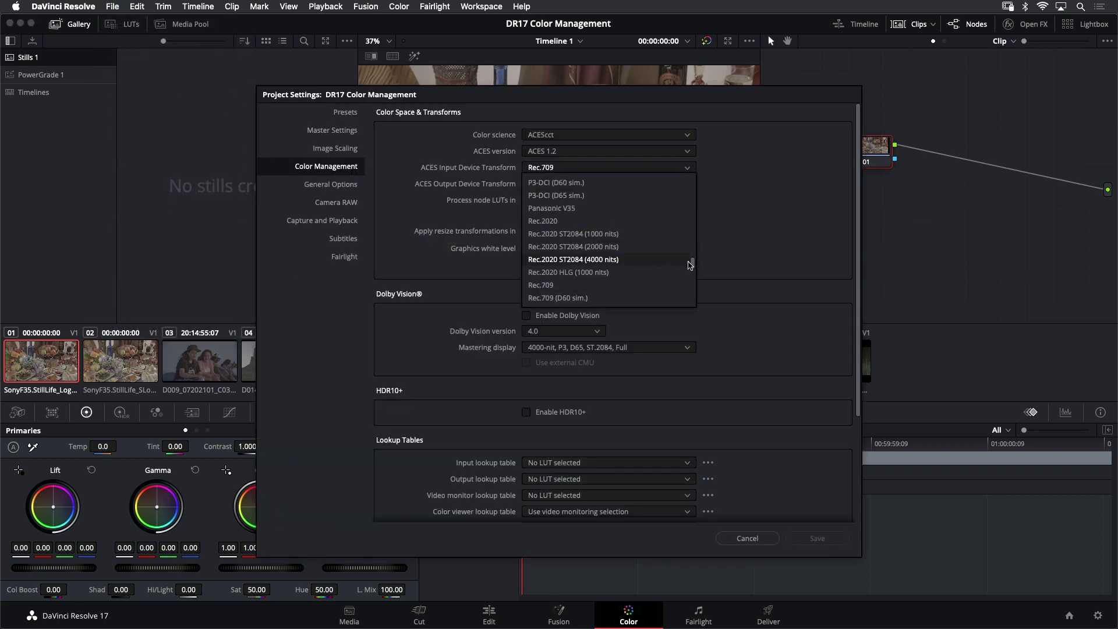
scroll(641, 233, up, 10)
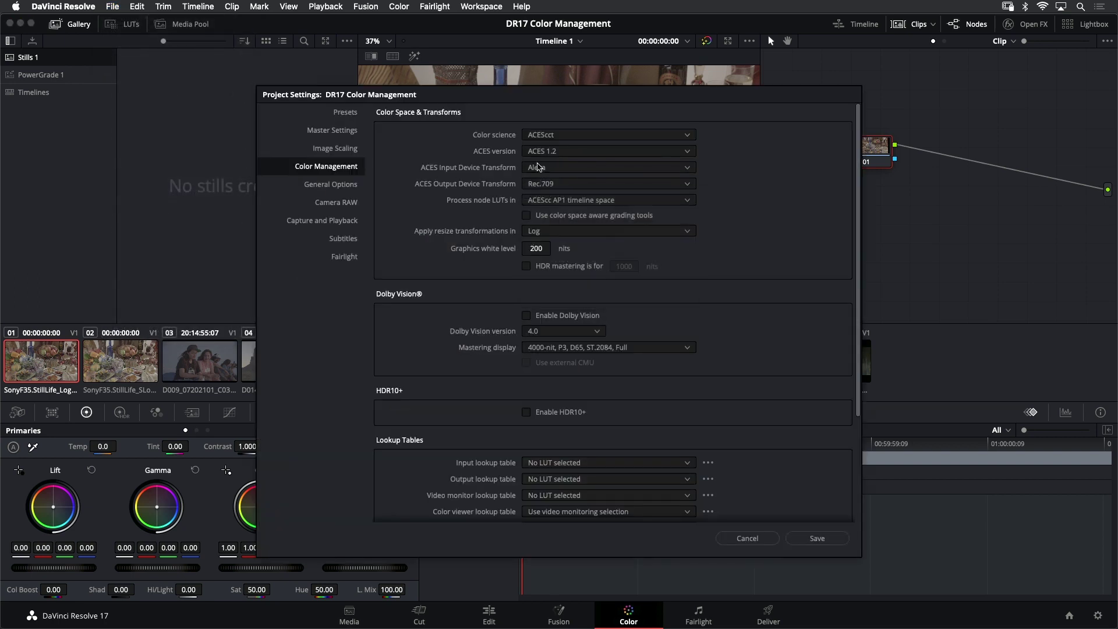
click(628, 225)
drag(554, 99, 9, 63)
click(285, 501)
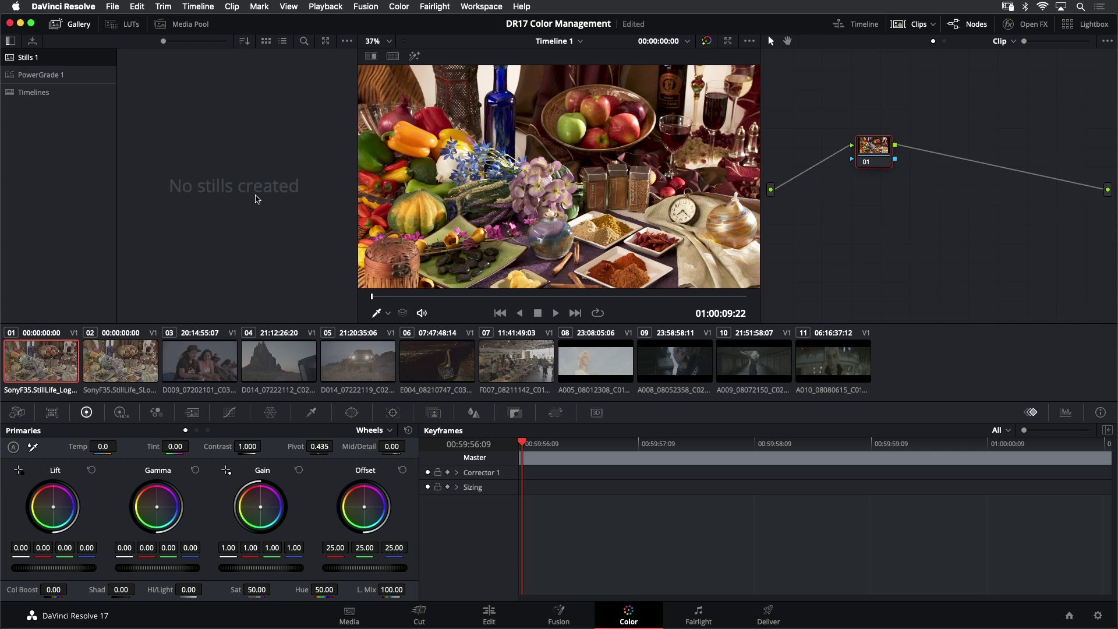
key(super+s)
Step: Compare the images of still-life clips 01 and 02 under the project-wide Alexa input transform by switching back and forth between them
click(134, 362)
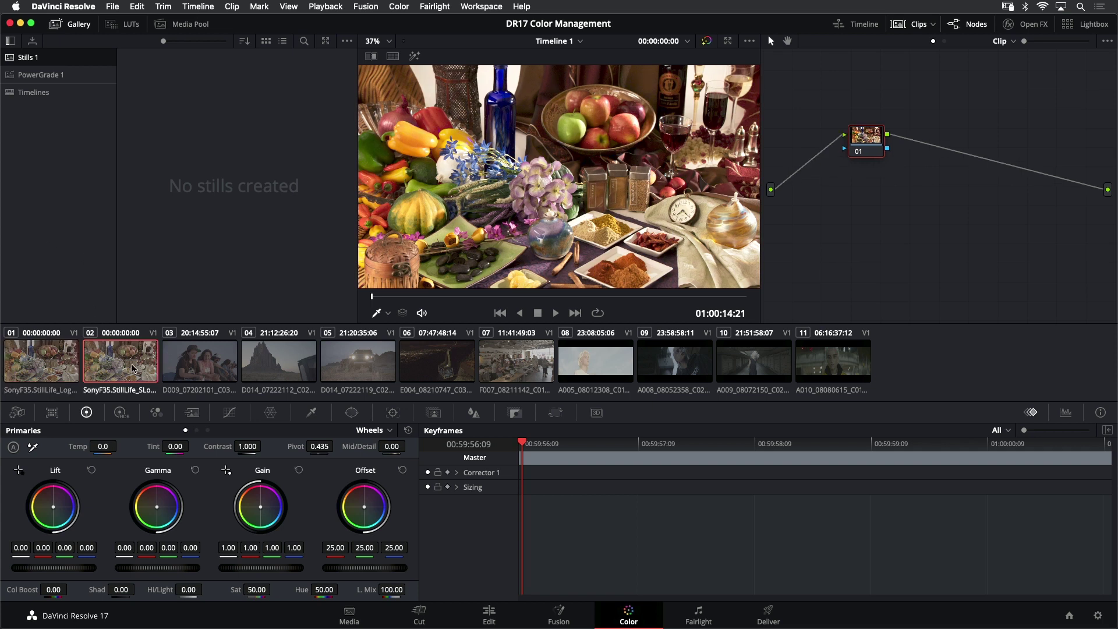
click(58, 367)
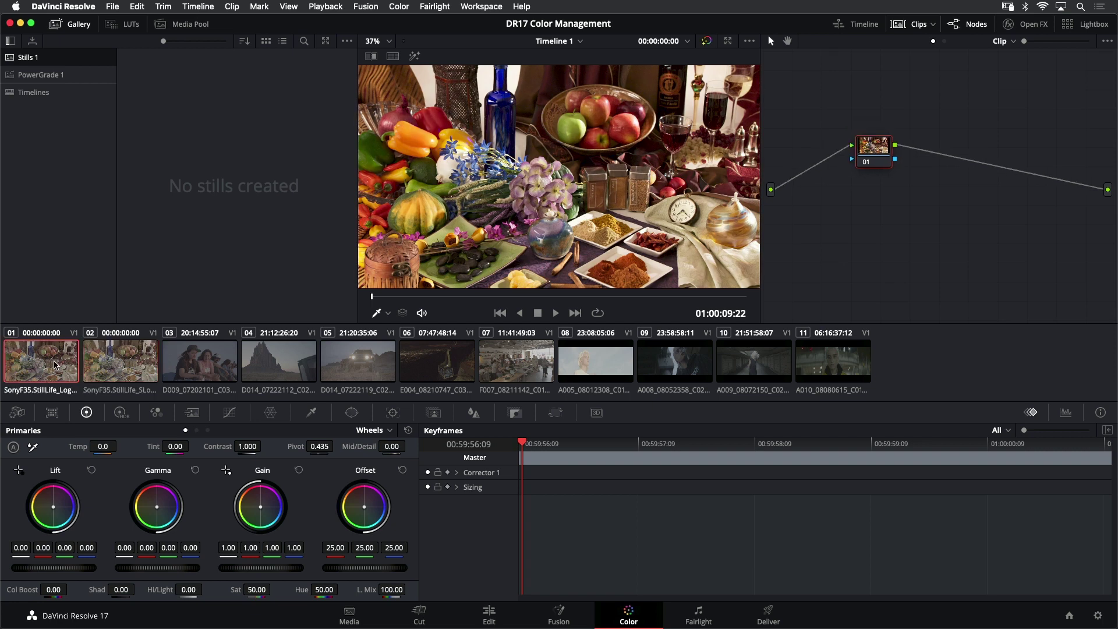
click(129, 369)
click(130, 357)
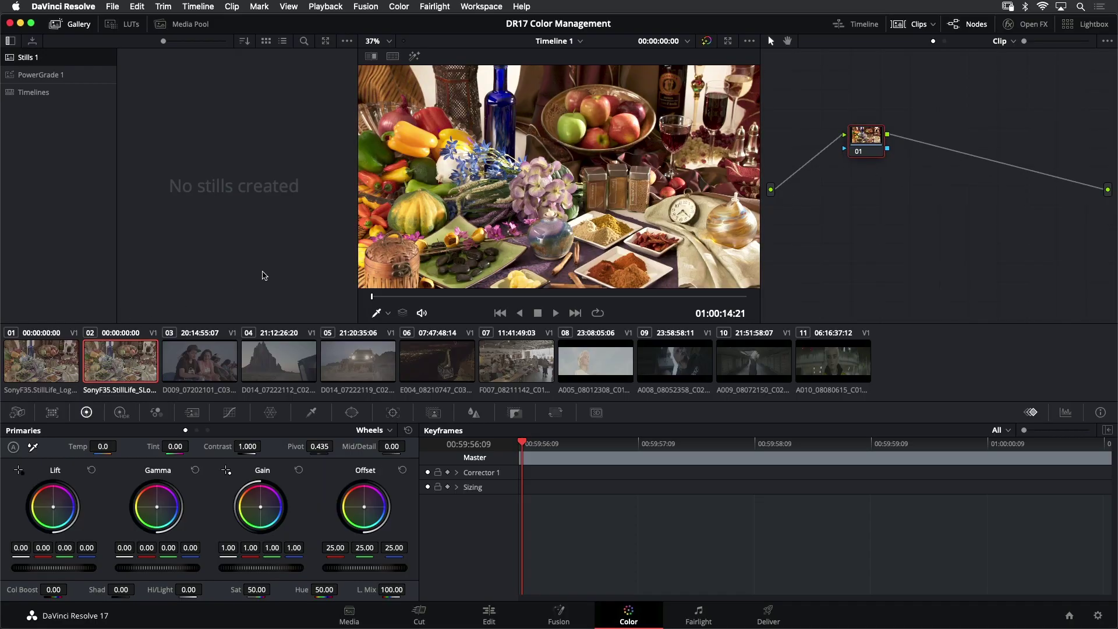
key(Up)
key(Down)
key(Up)
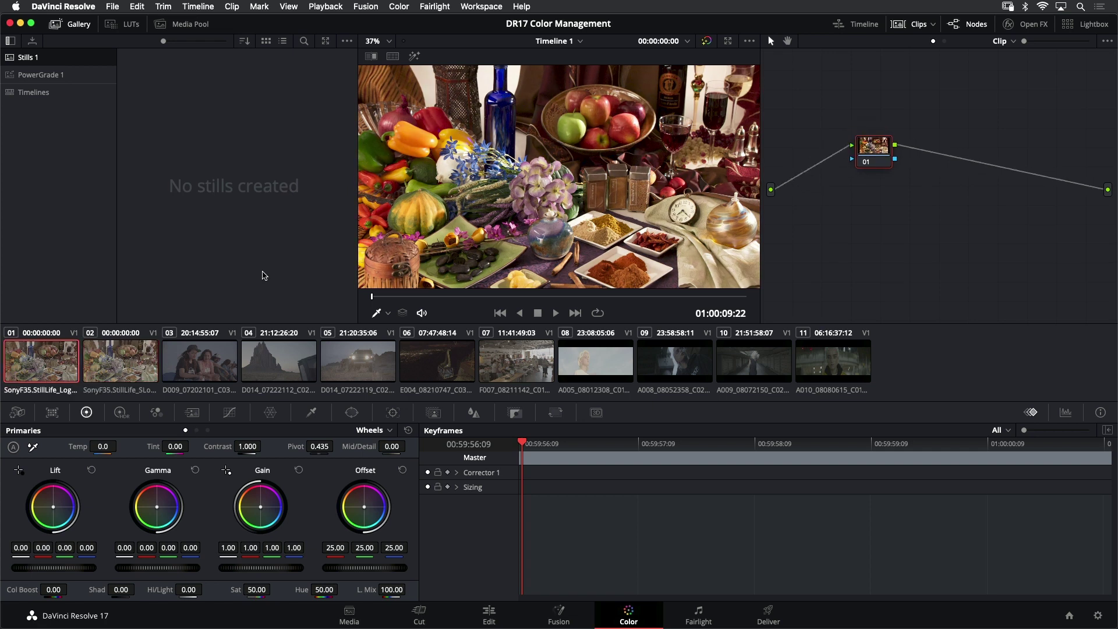
key(Down)
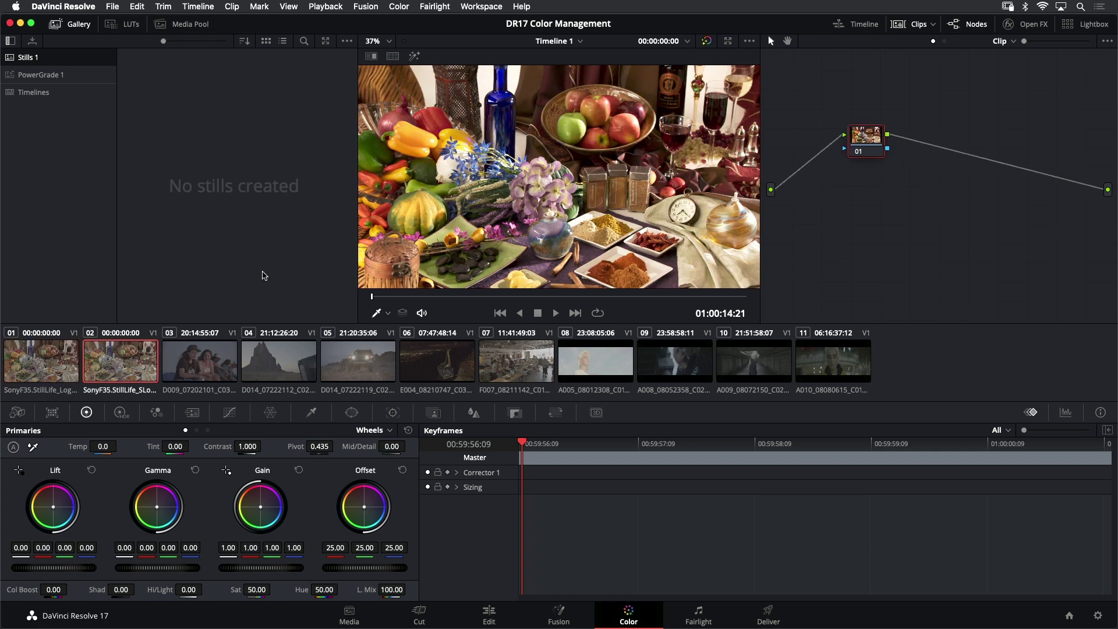
key(Up)
key(Down)
mouse_move(2, 578)
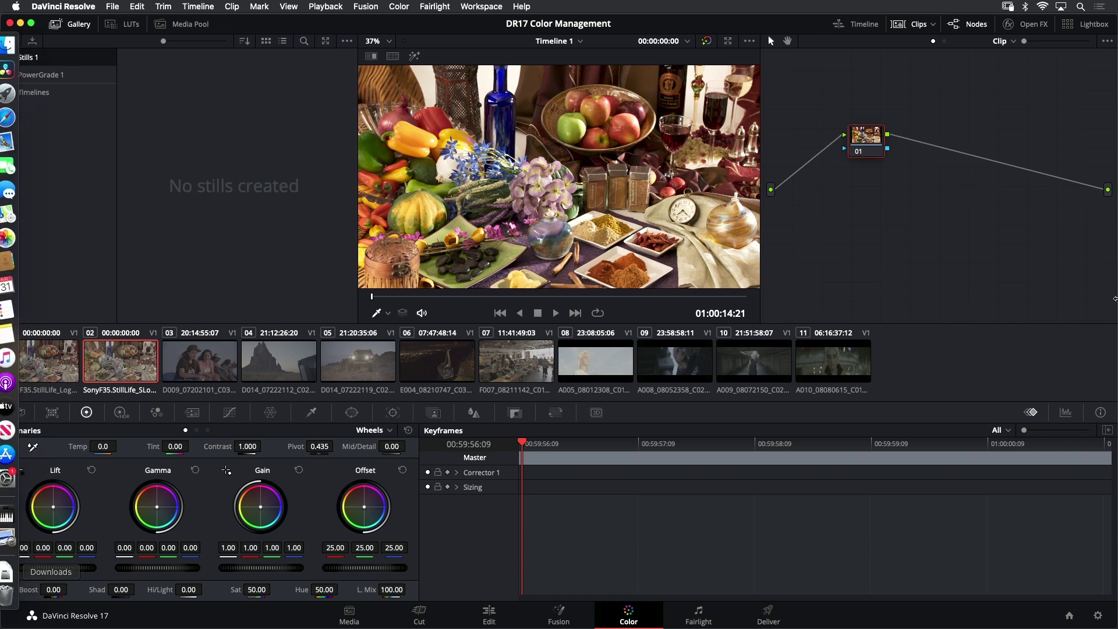
click(58, 357)
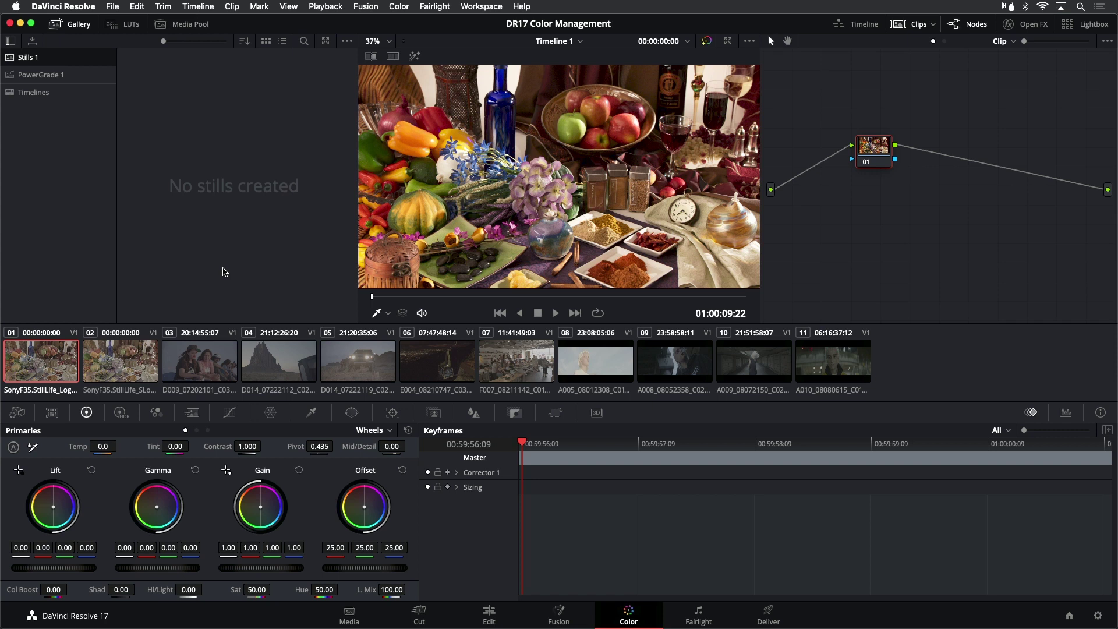
Step: Assign still-life clip 02 its own camera-specific ACES Input Transform instead of the project's Alexa default
click(114, 365)
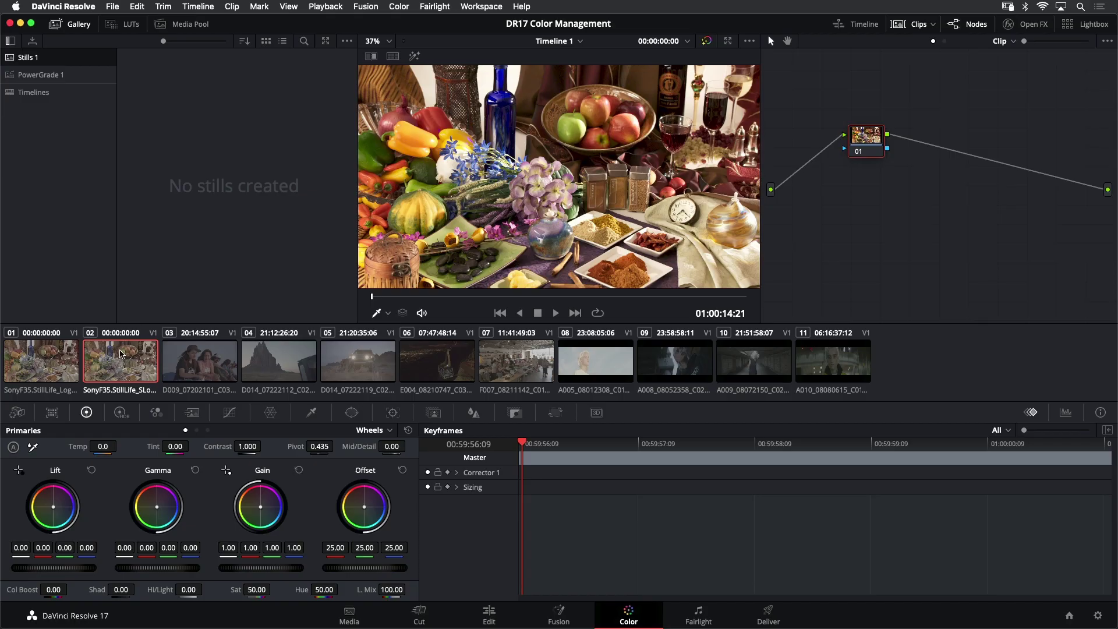
right_click(124, 362)
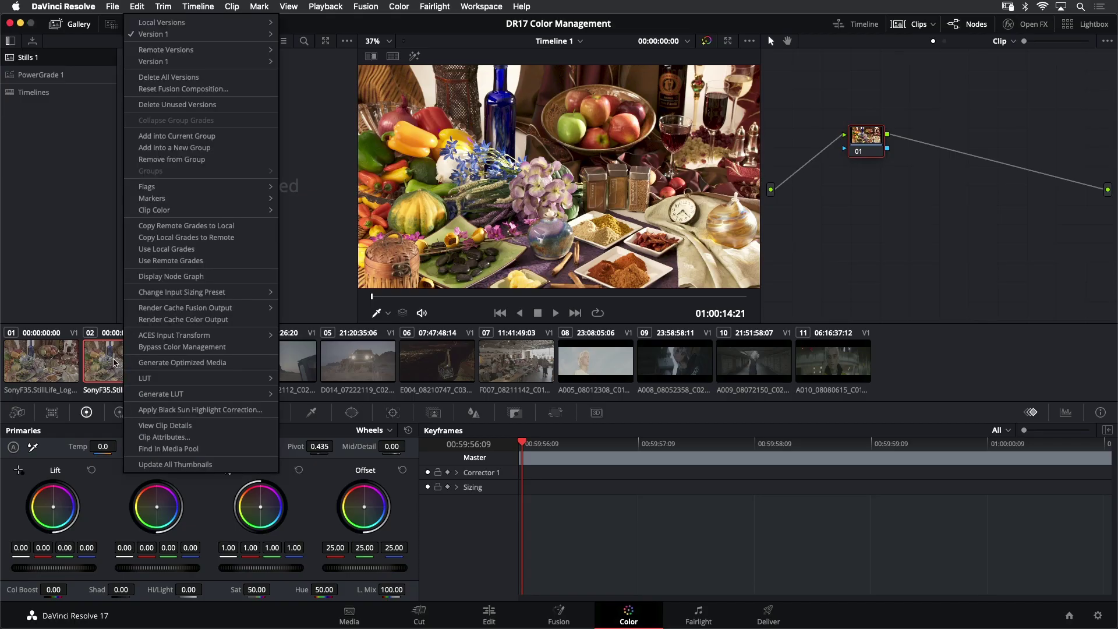
mouse_move(188, 339)
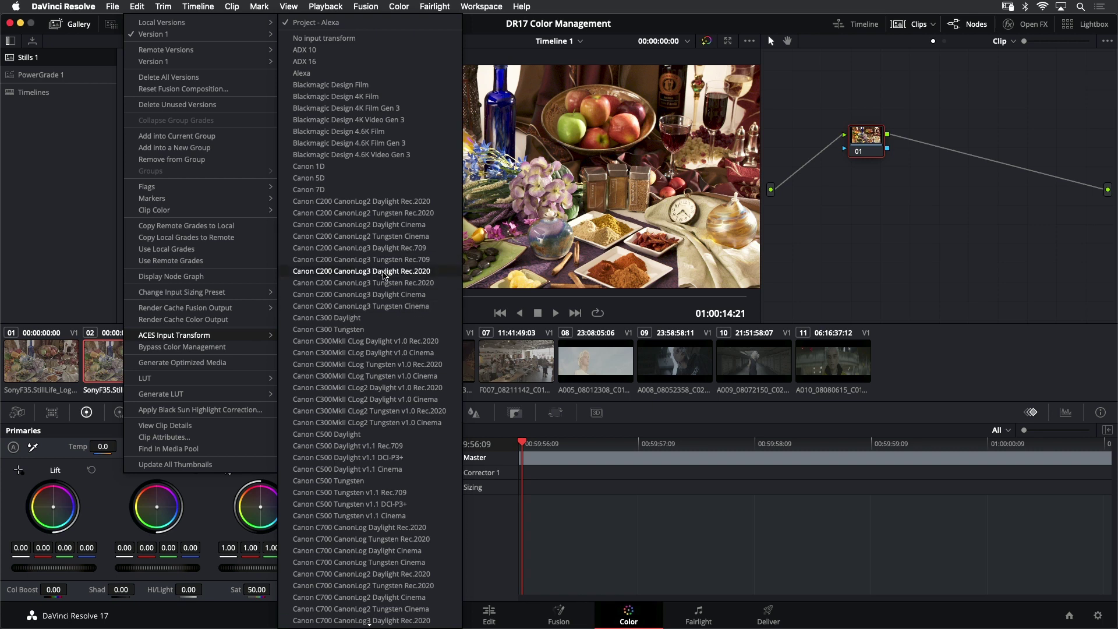
scroll(364, 338, down, 5)
scroll(363, 338, down, 20)
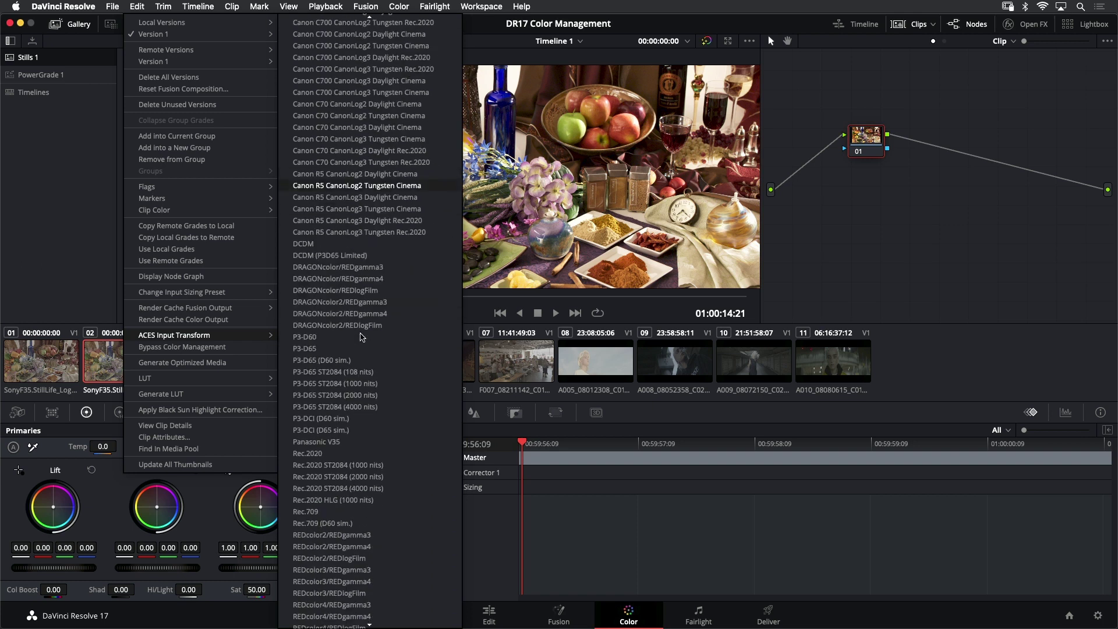
scroll(364, 339, down, 2)
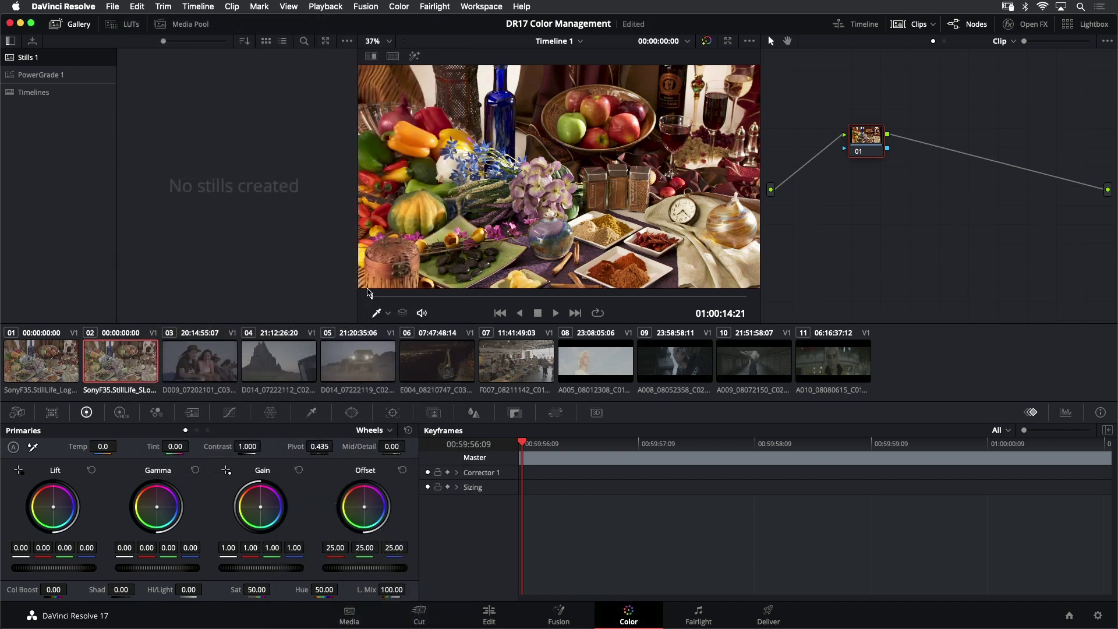
Step: Compare clip 02 with its own ACES Input Transform against clip 01, alternating between the two
key(Up)
key(Down)
key(Up)
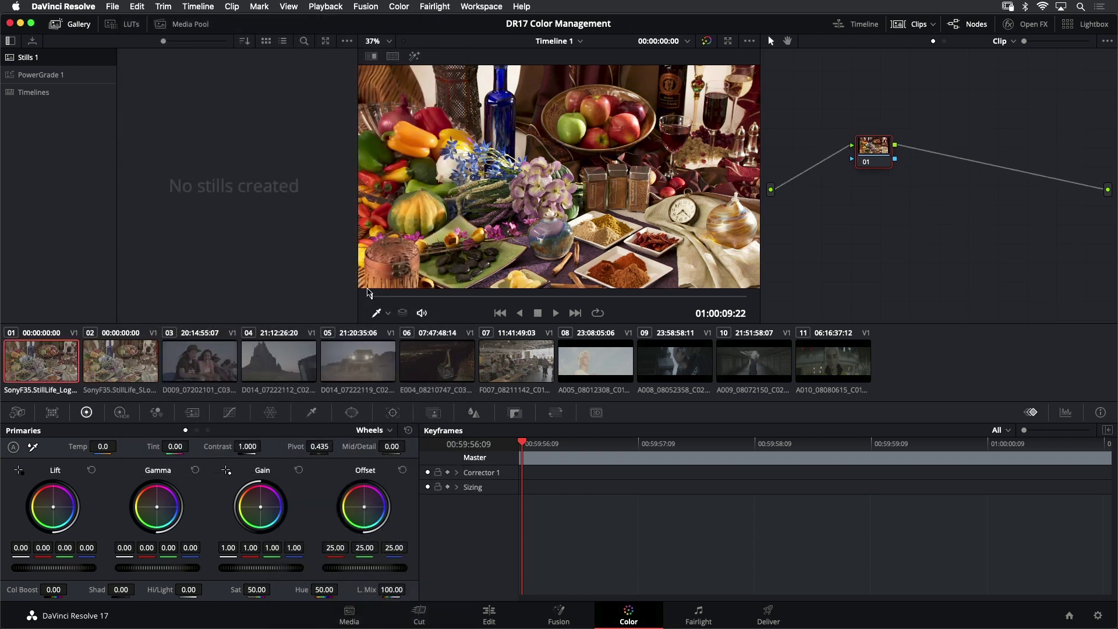
key(Down)
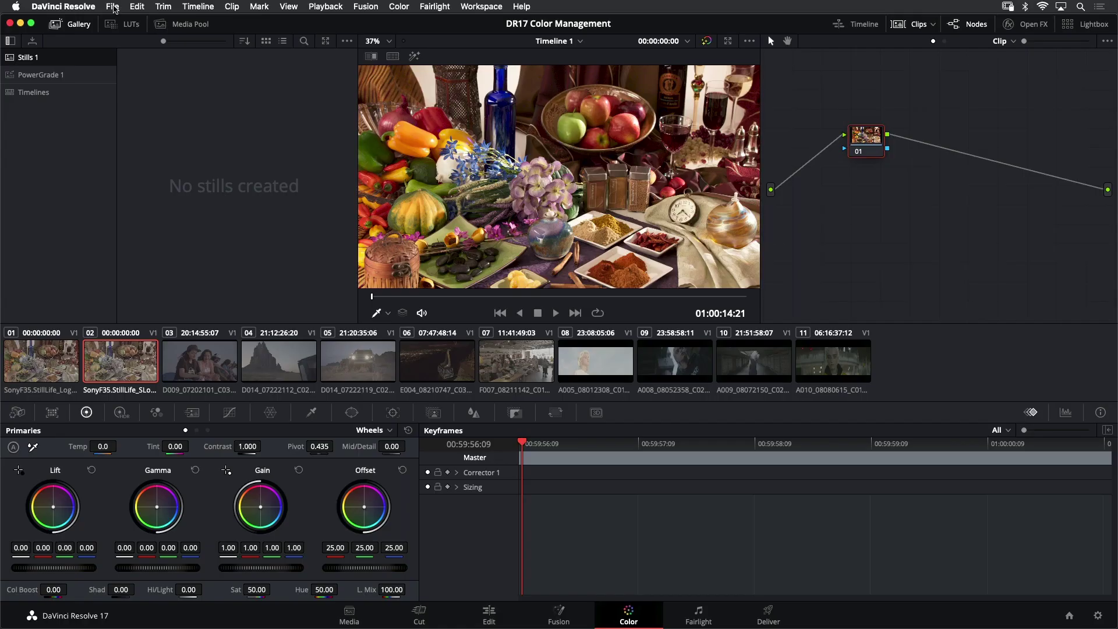
Step: Change the project's color science to DaVinci YRGB Color Managed in the color management settings
click(113, 7)
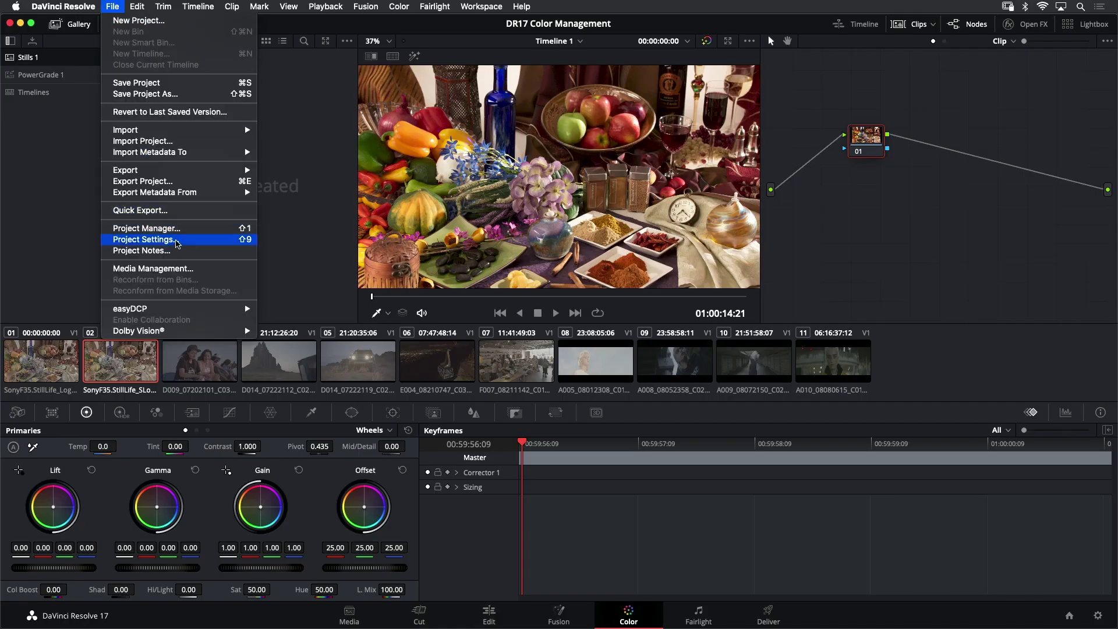
click(178, 245)
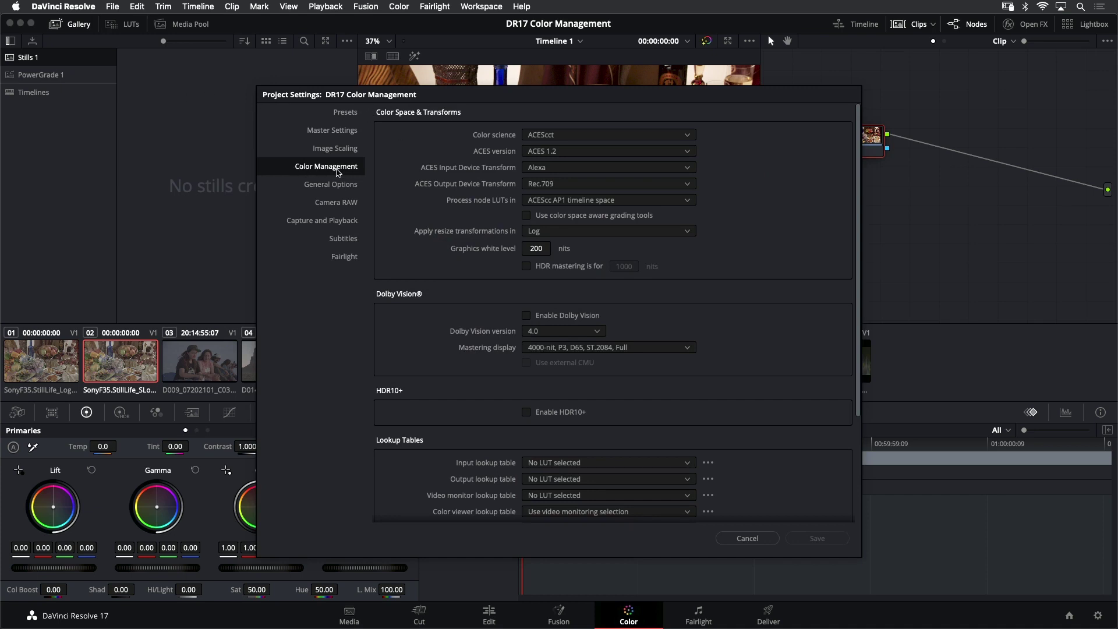
click(581, 136)
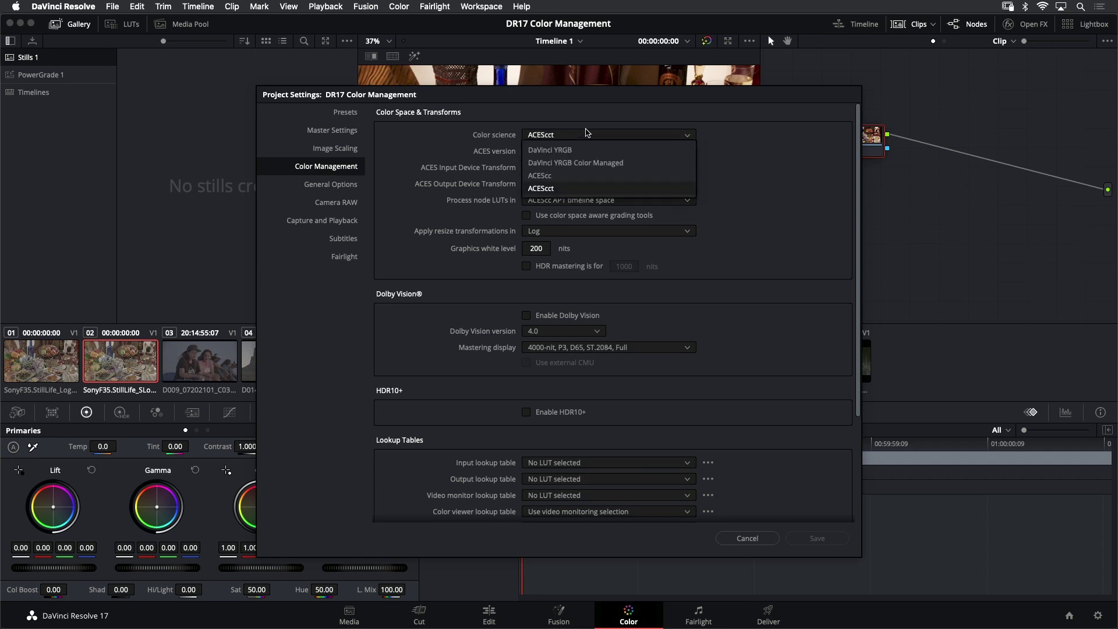
key(Up)
key(Up)
key(Up)
key(Down)
key(Down)
key(Up)
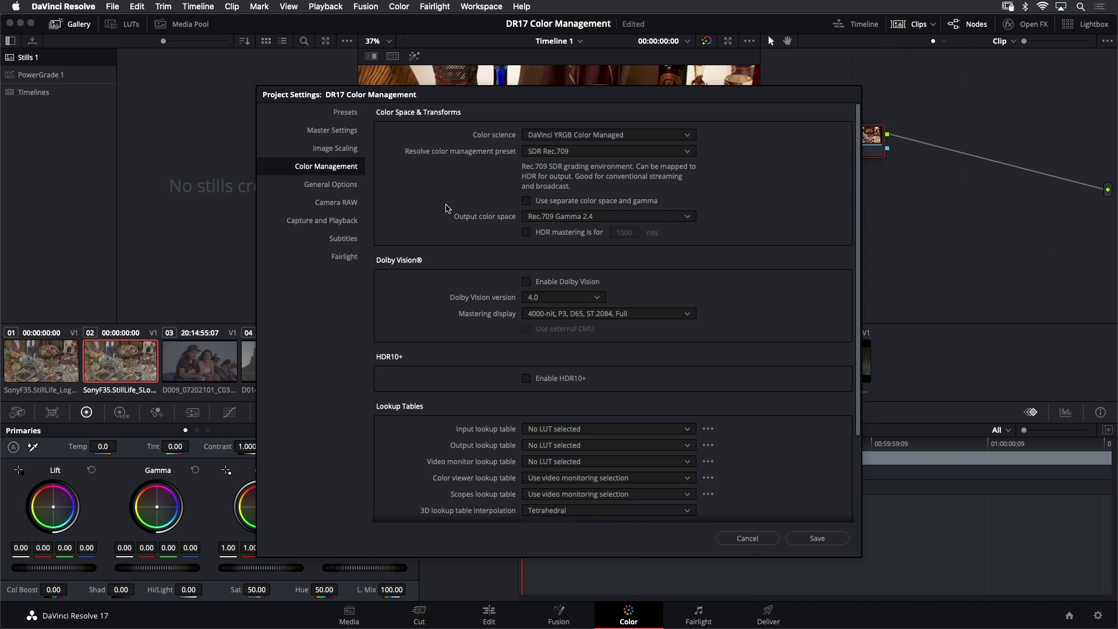
Step: Set the Resolve color management preset to DaVinci Wide Gamut and save the project settings
click(594, 152)
click(613, 220)
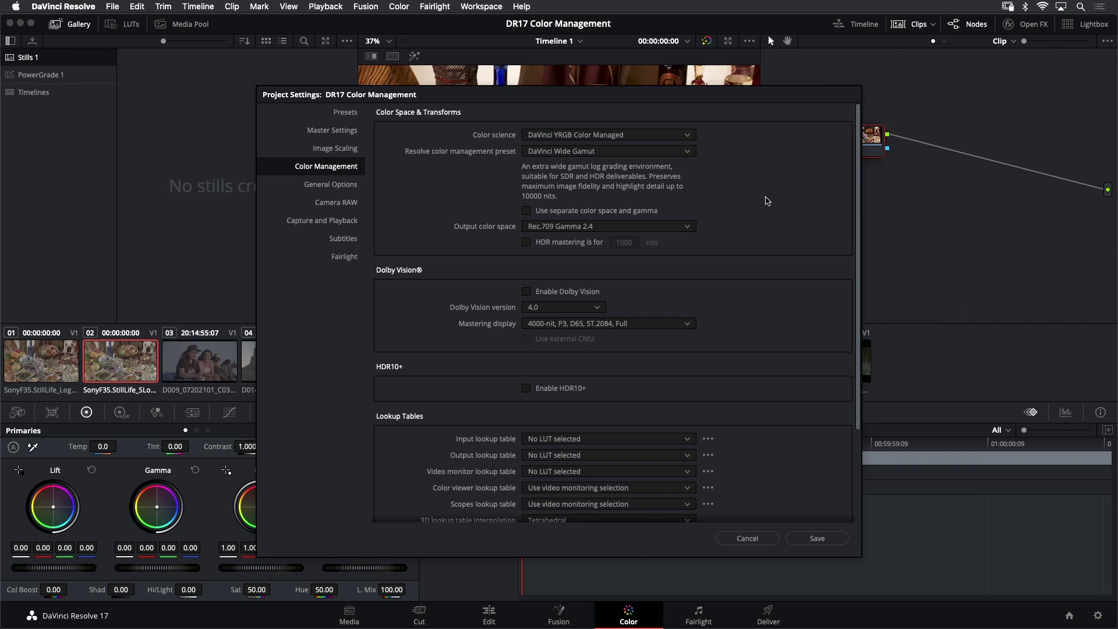
drag(734, 100, 228, 59)
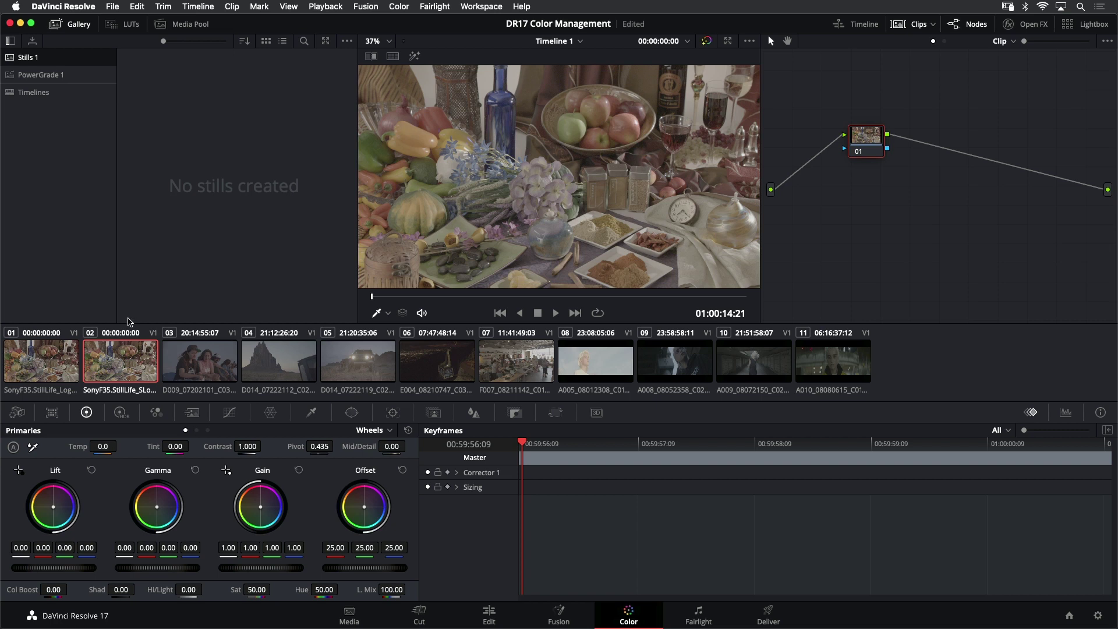
Step: Assign a camera-specific Input Color Space to still-life clip 02 in place of the project's Rec.709 Gamma 2.4
right_click(122, 361)
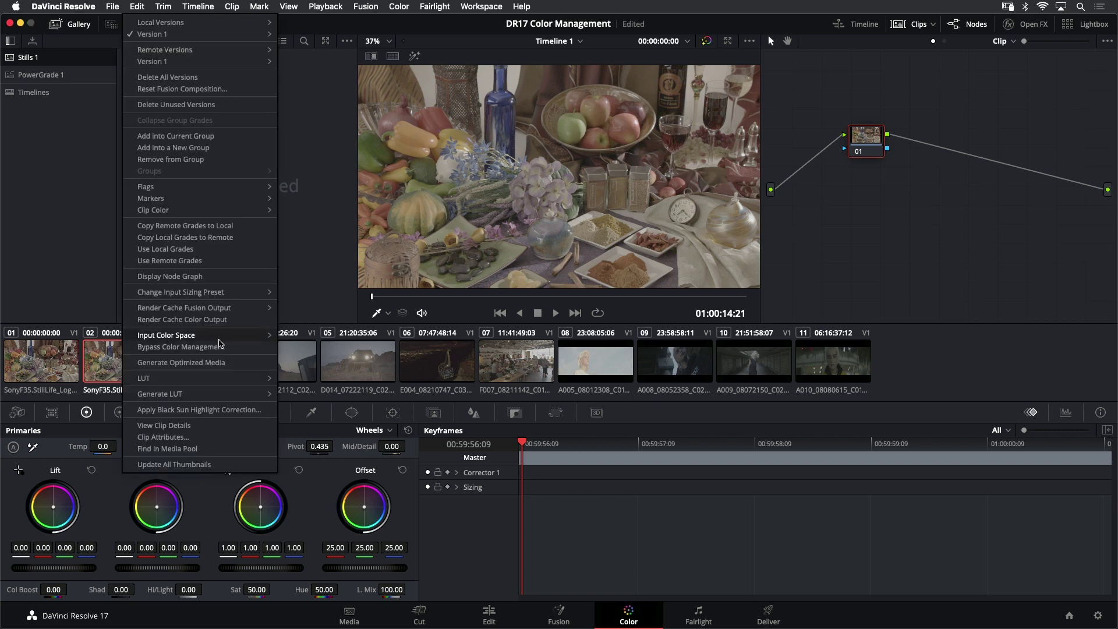
mouse_move(216, 337)
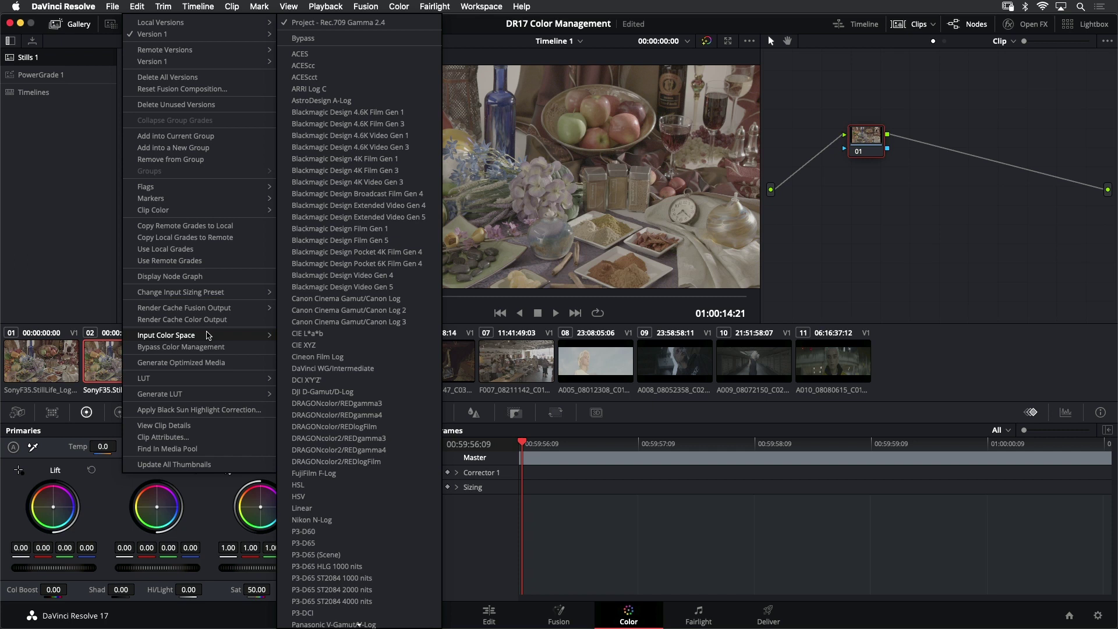
scroll(356, 352, down, 5)
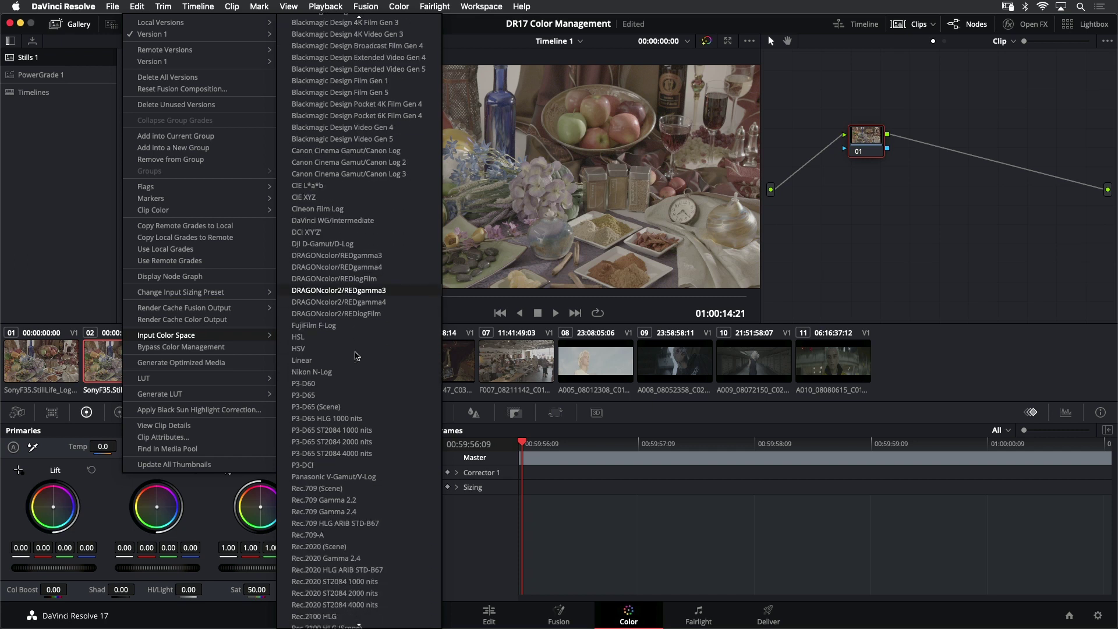
scroll(357, 355, down, 8)
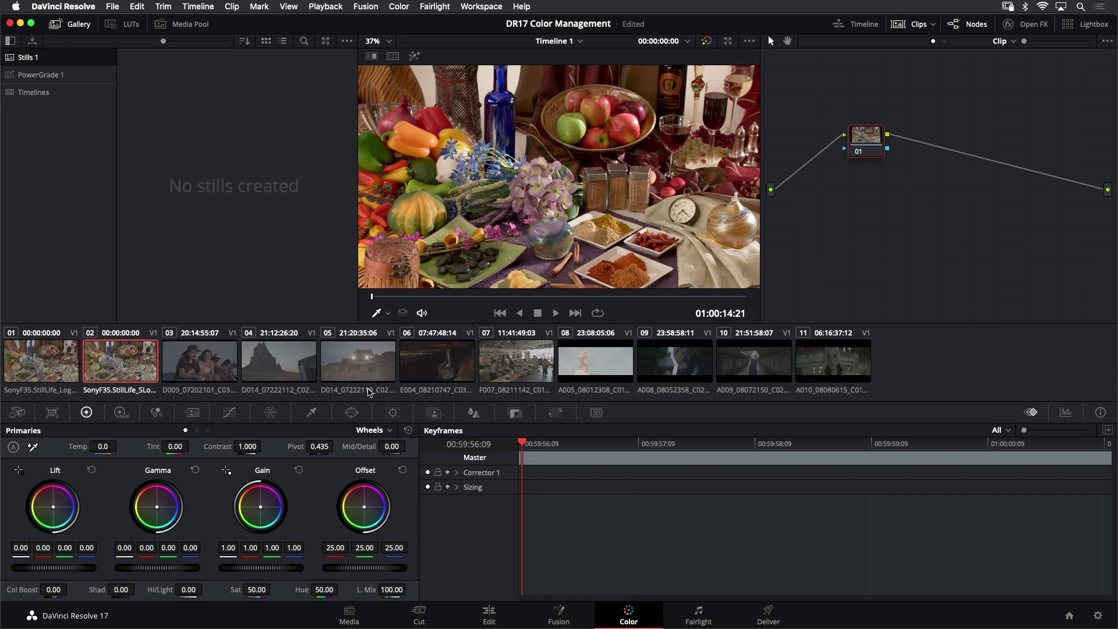
Step: Set the Input Color Space of still-life clip 01 to ARRI Log C
click(46, 356)
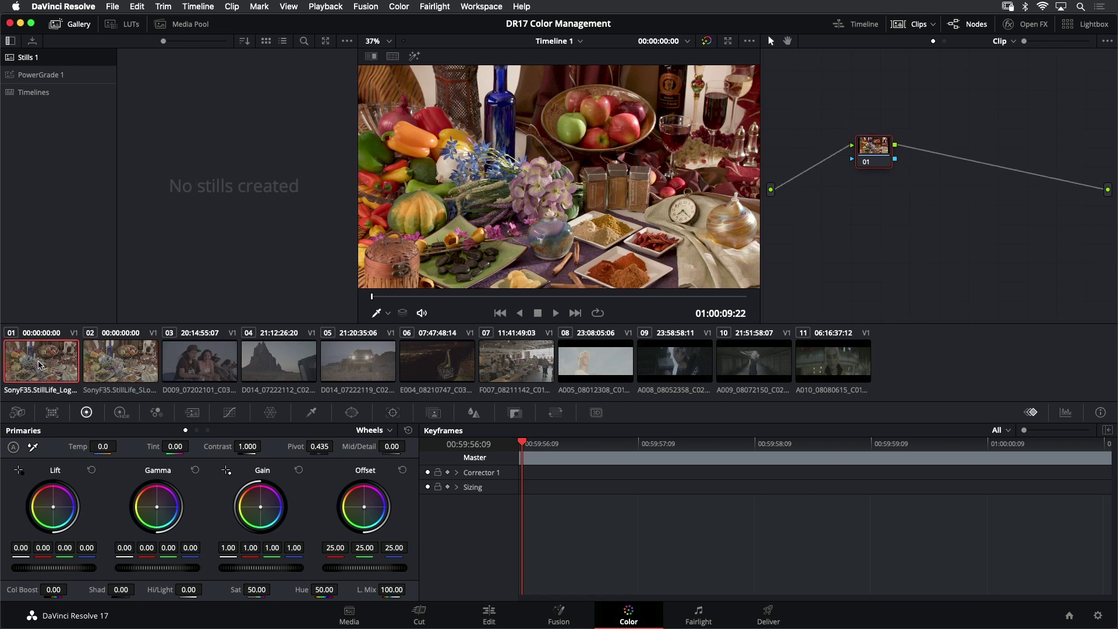
right_click(41, 364)
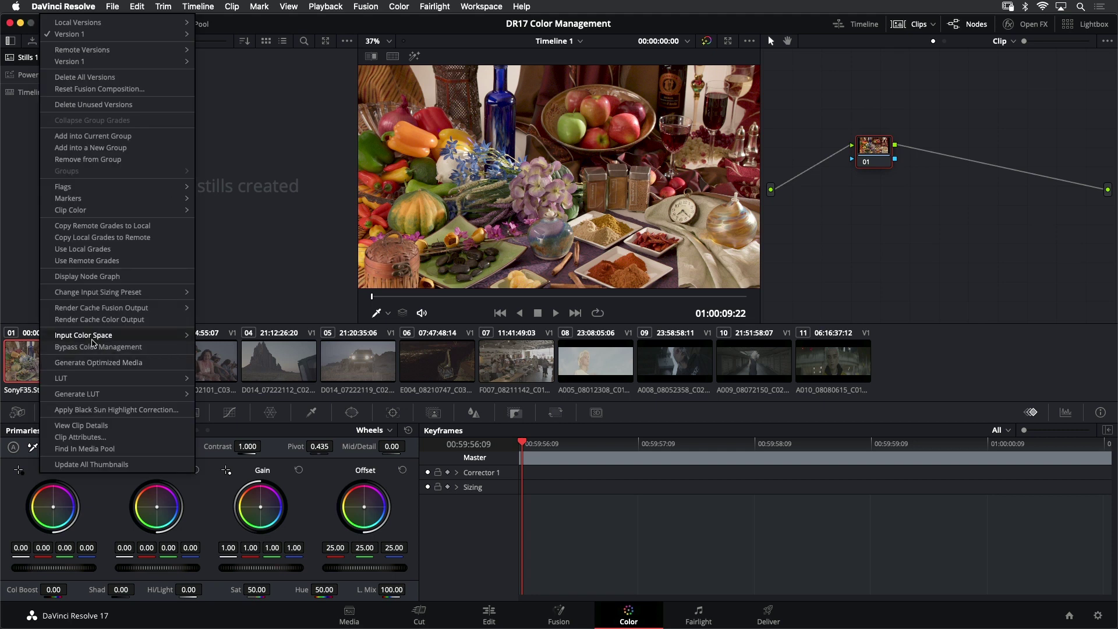
mouse_move(93, 342)
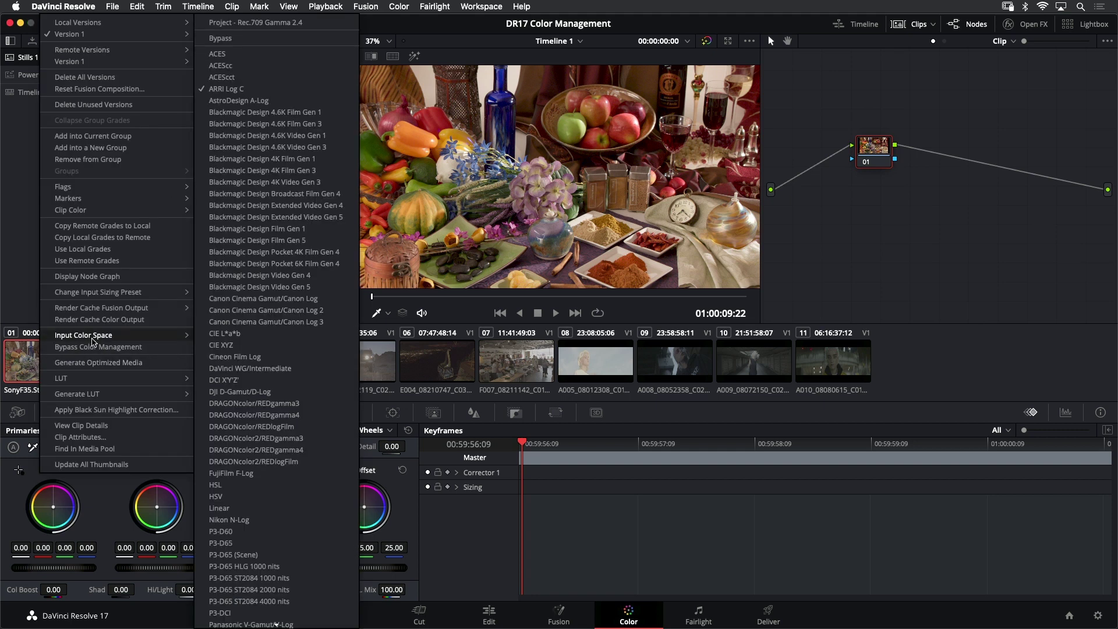
click(285, 91)
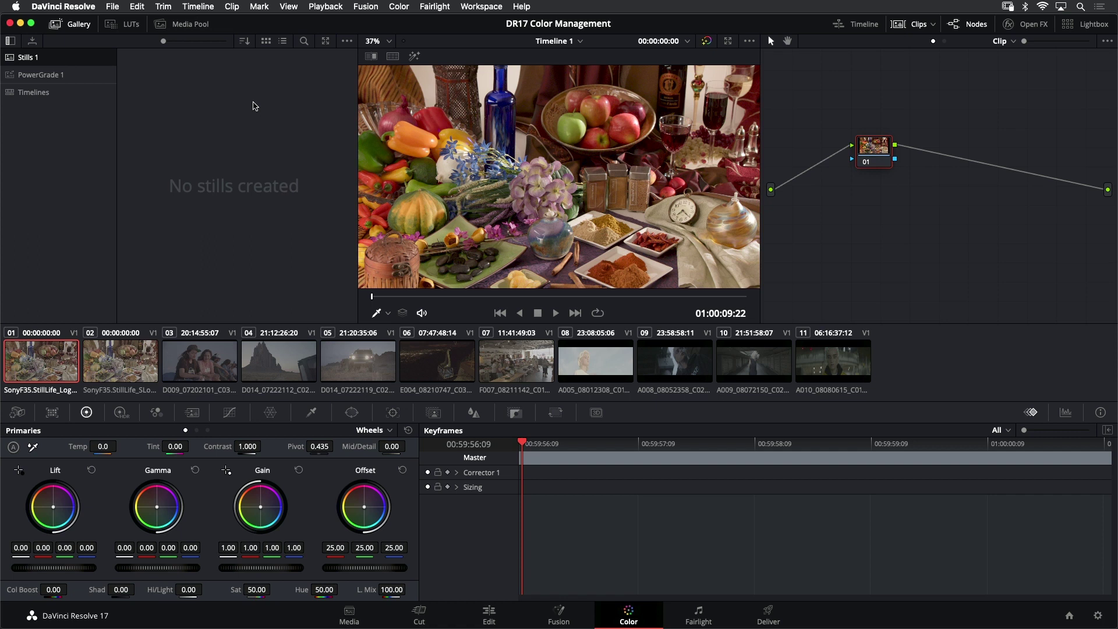
Step: View clips 03 and 04 in turn, and inspect the clip options available for clip 03
click(209, 360)
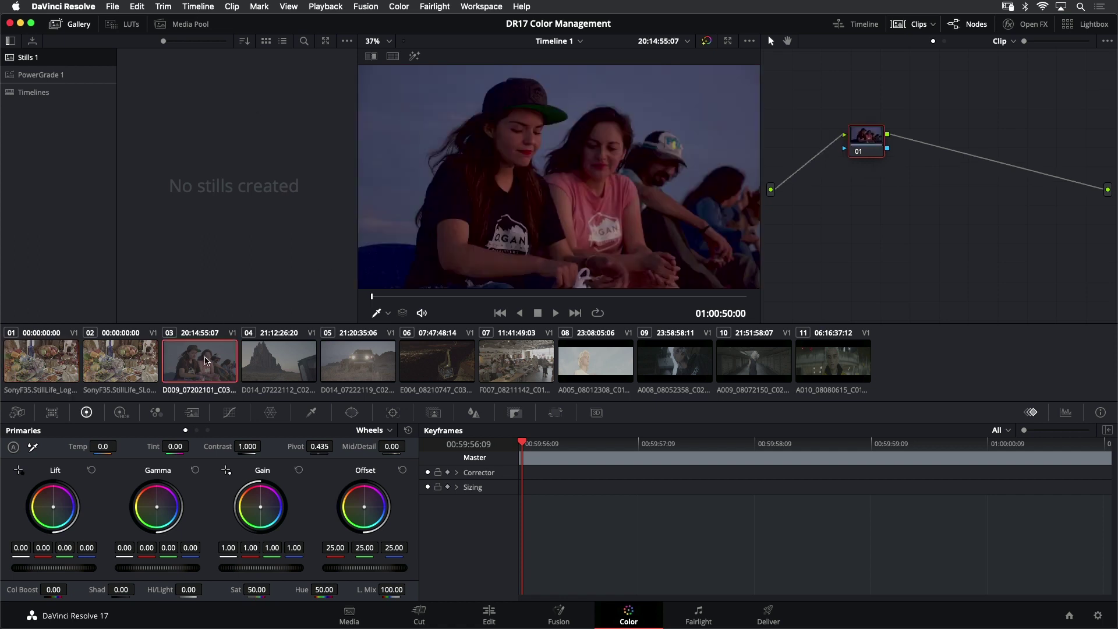
click(288, 365)
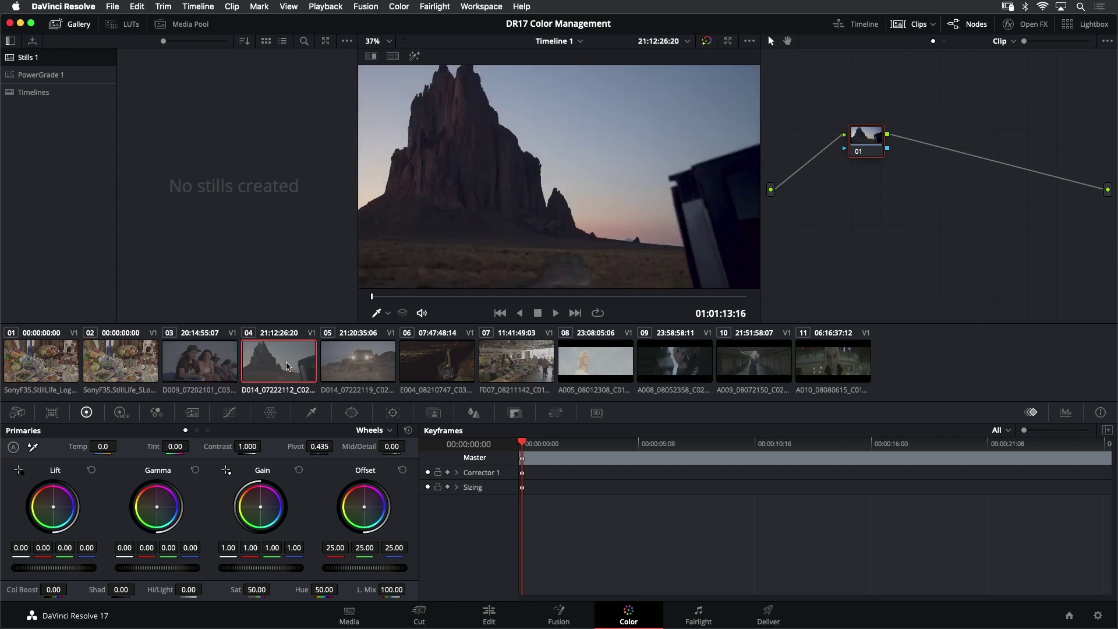
click(209, 366)
right_click(217, 364)
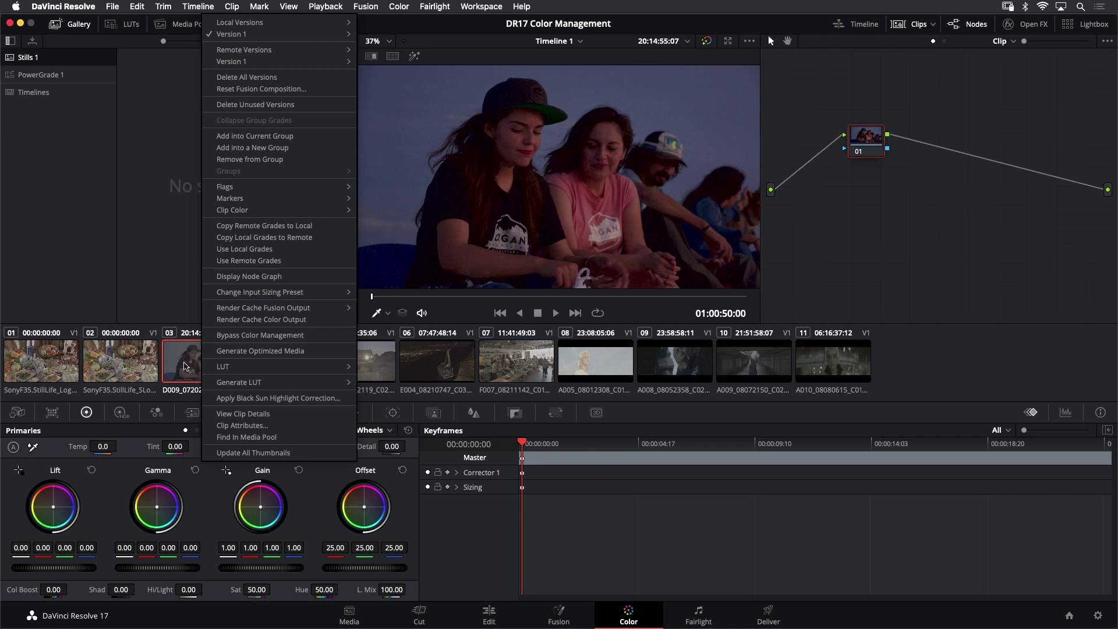
click(184, 366)
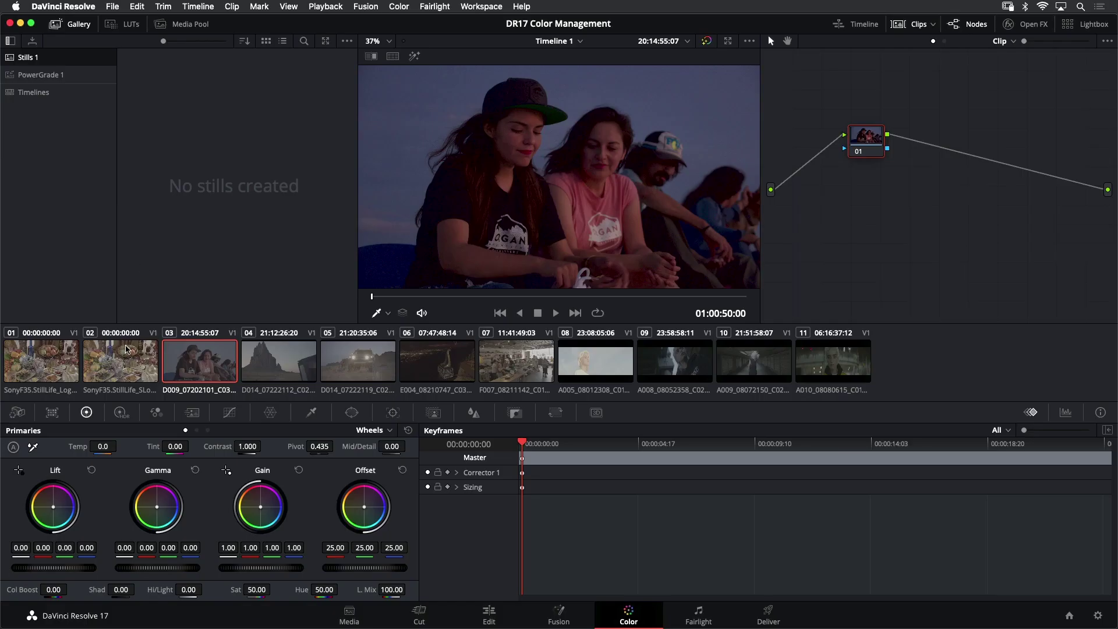
Step: Select still-life clip 02 and set the Resolve color management preset to Custom in the project's color management settings
click(127, 349)
click(112, 7)
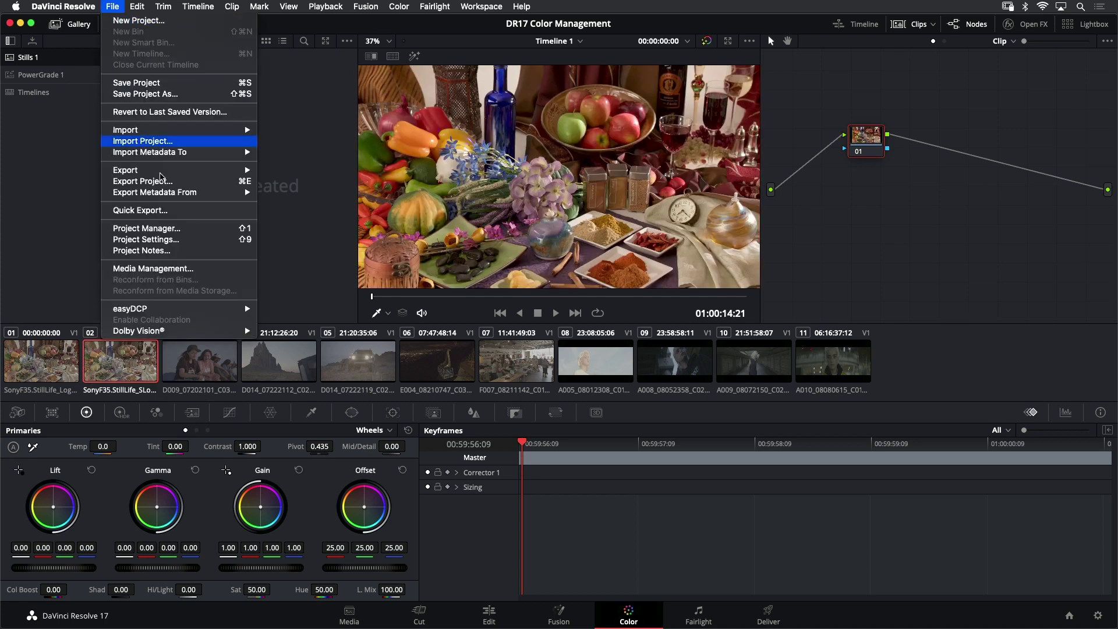
click(178, 239)
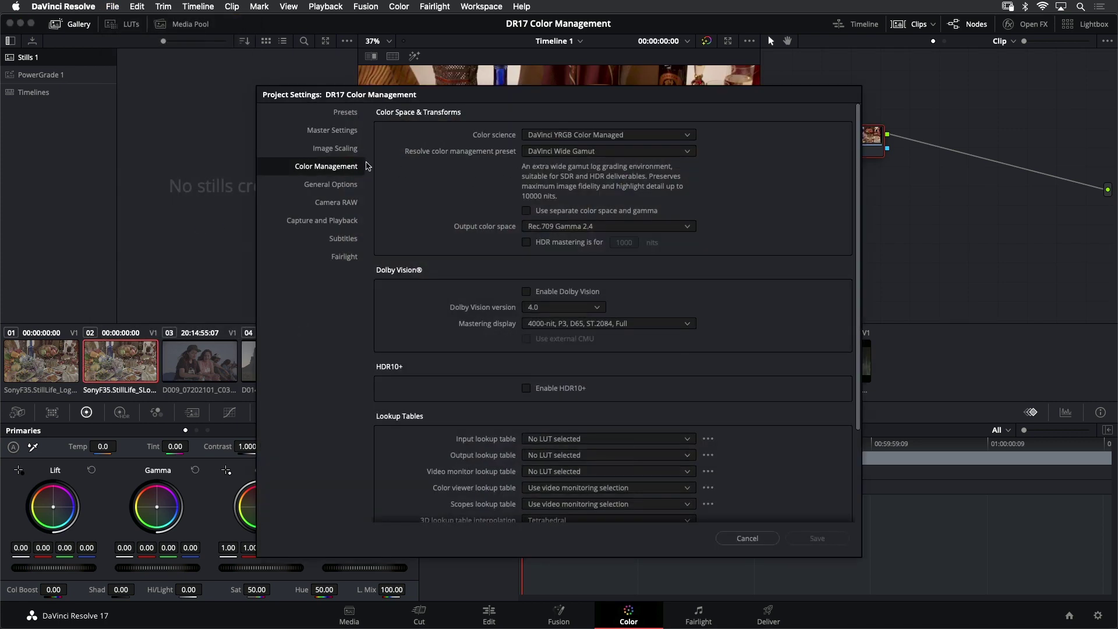
click(566, 153)
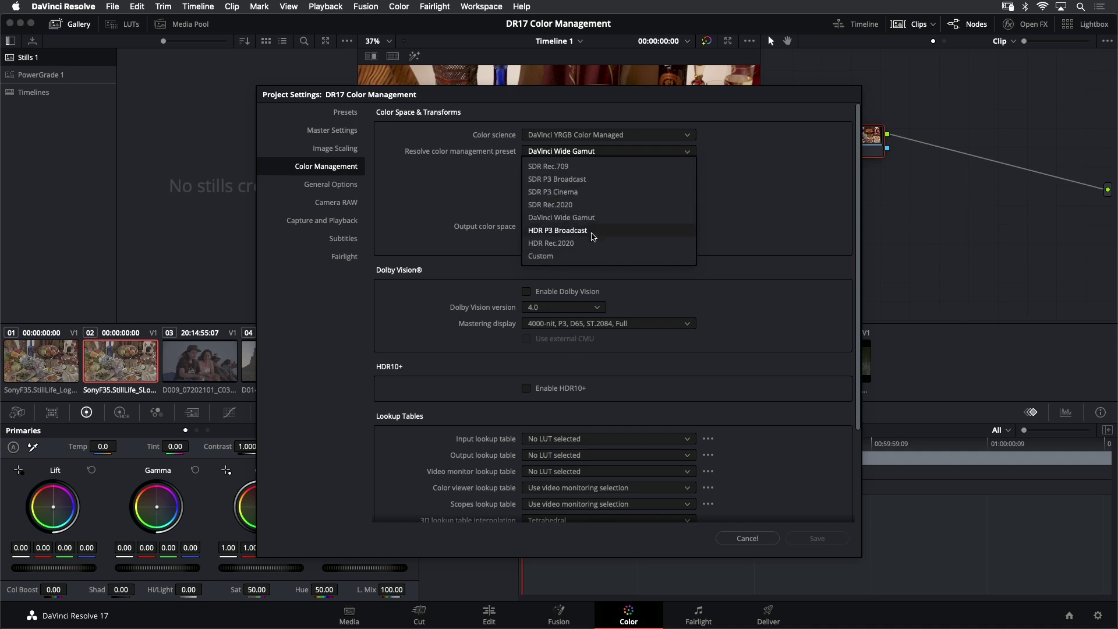
click(593, 256)
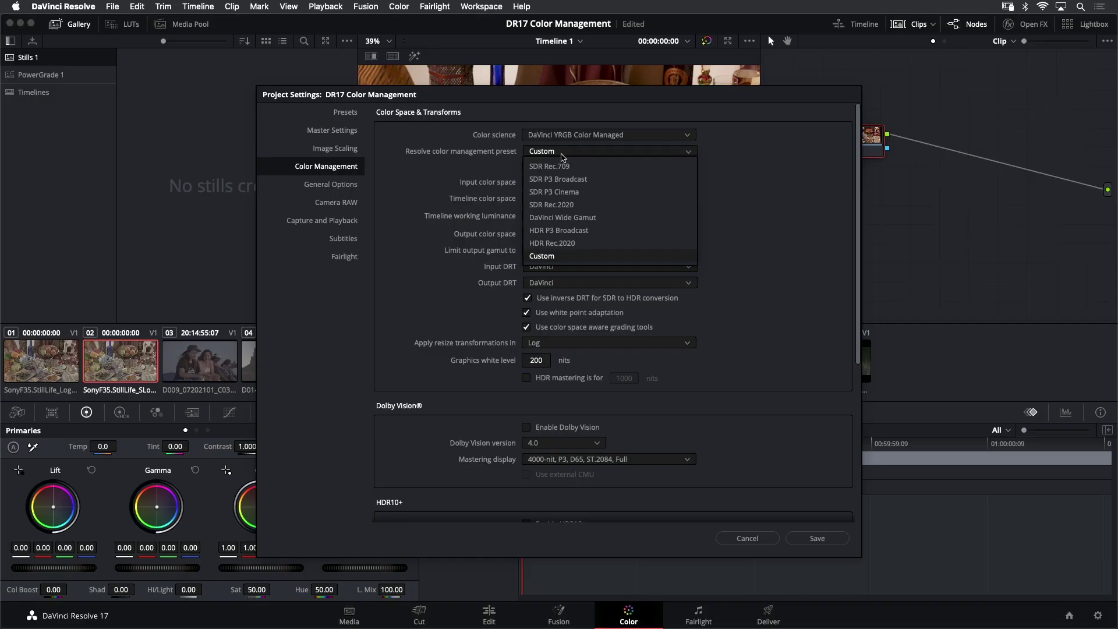
click(547, 169)
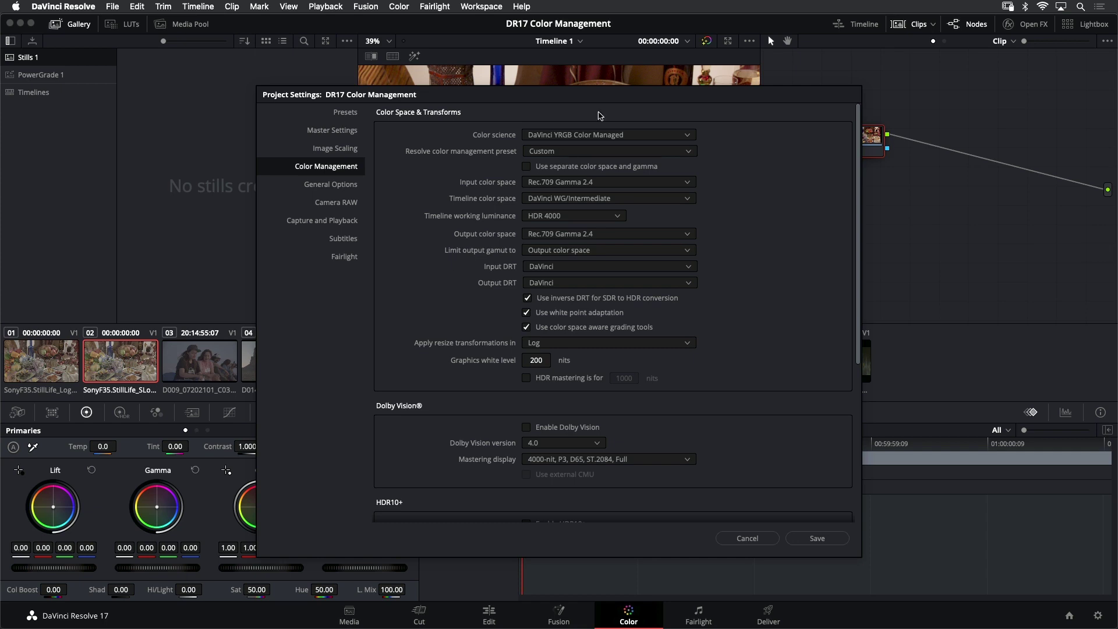
Step: Set the project's Input color space to ARRI Log C
click(559, 184)
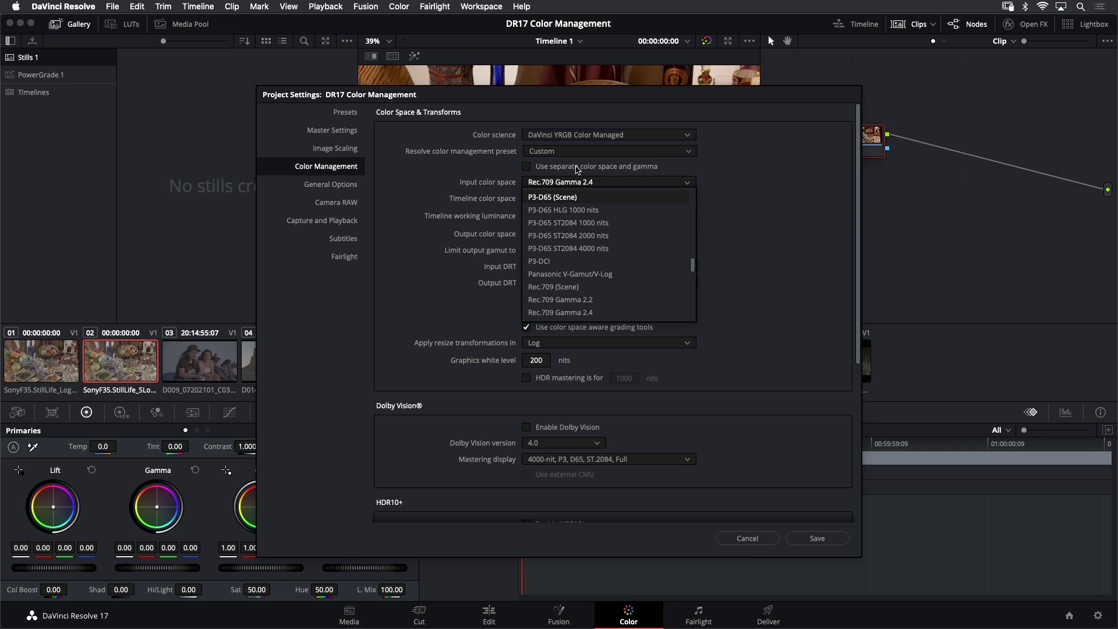
scroll(591, 227, up, 10)
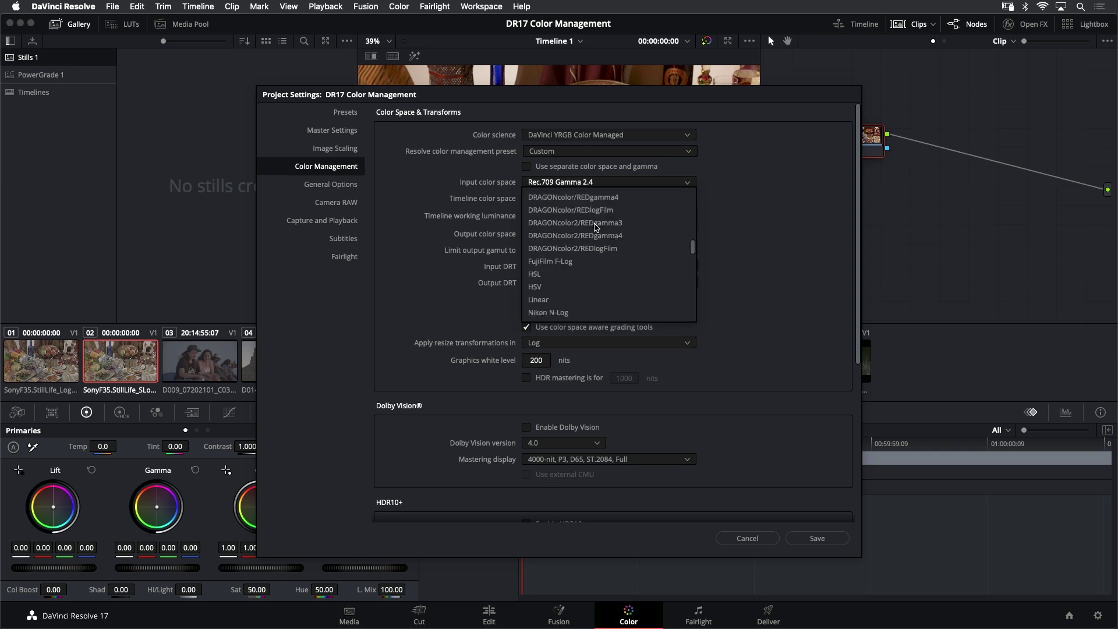
click(584, 248)
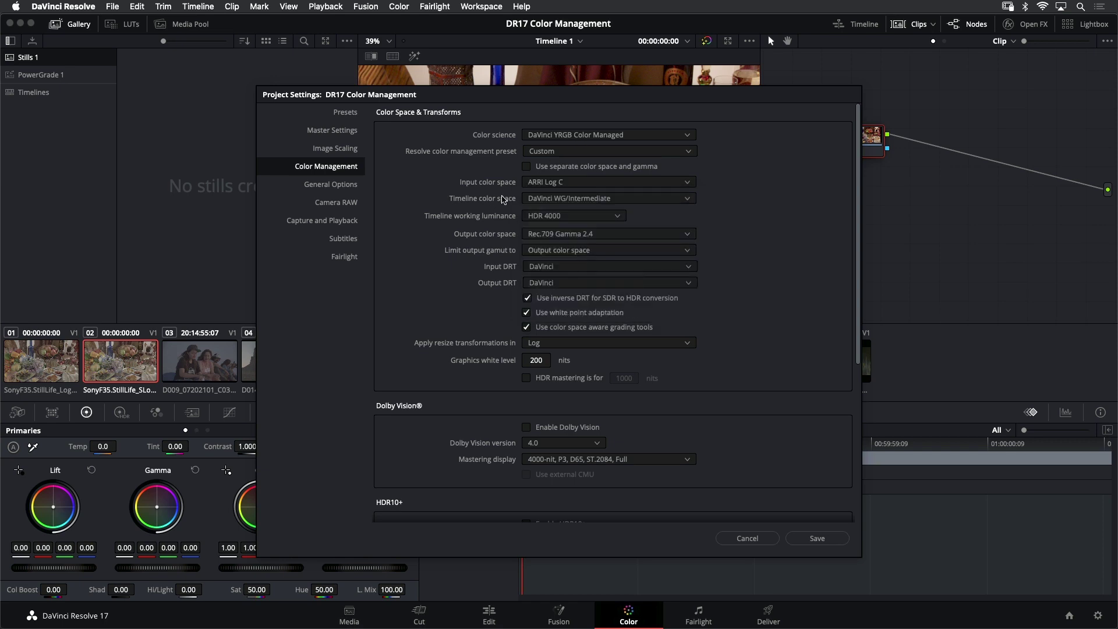